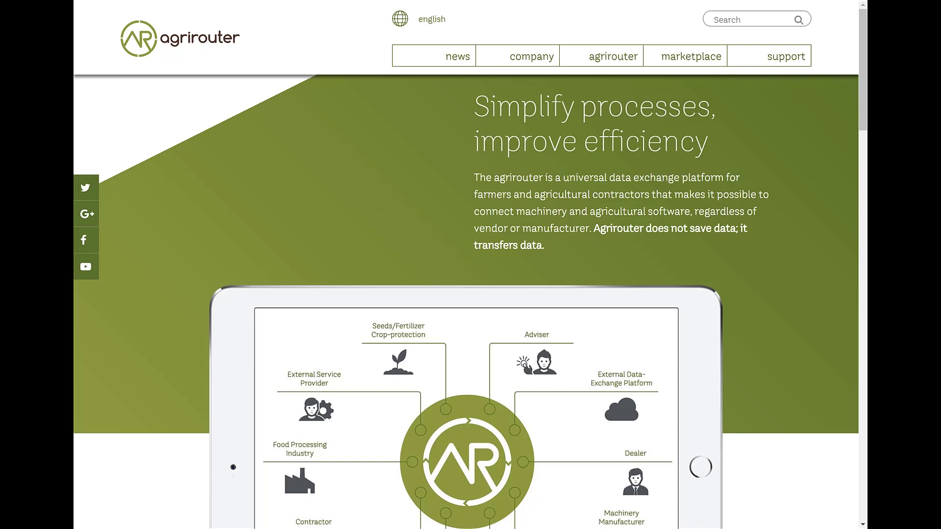
# Start creating a new agrirouter account as a User.
pyautogui.moveTo(605, 64)
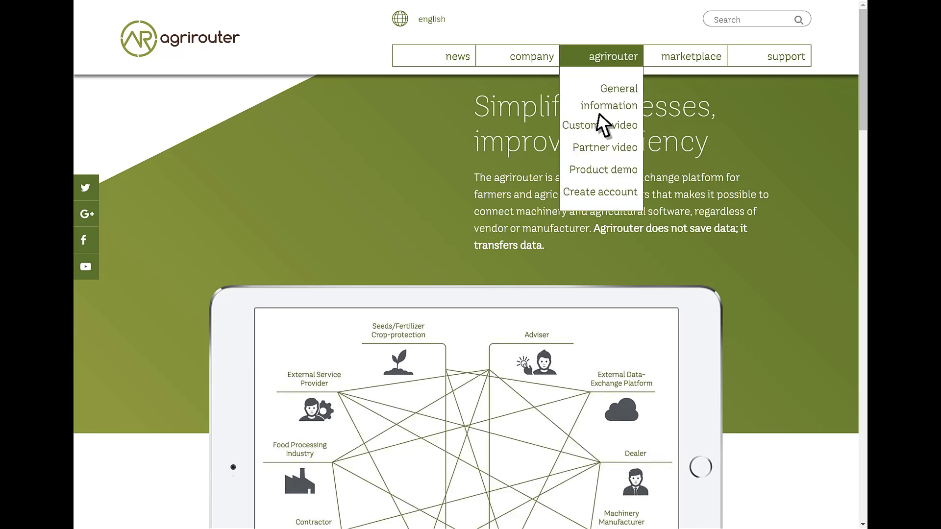
pyautogui.click(599, 192)
pyautogui.click(466, 153)
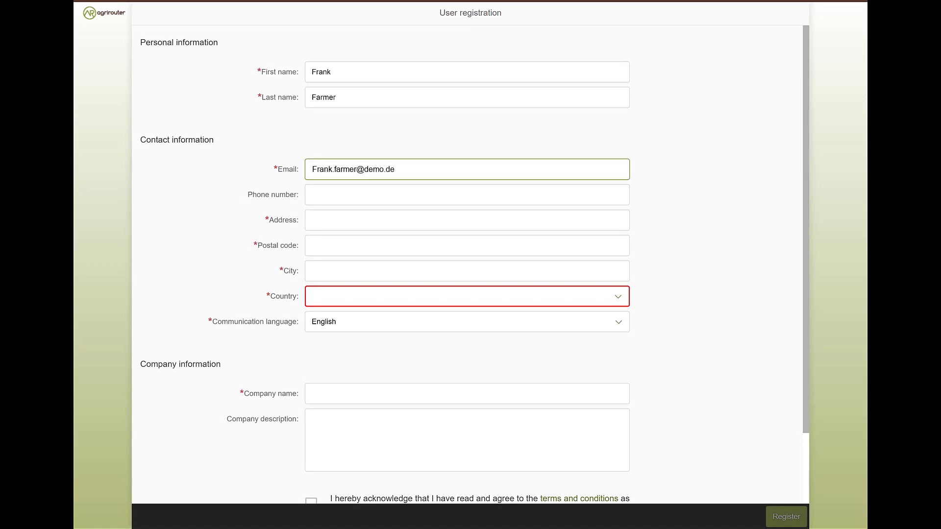
# Fill in the street address, postal code and city, and choose Germany as country.
pyautogui.press('Tab')
pyautogui.press('Tab')
pyautogui.write('Demostreet 1')
pyautogui.press('Tab')
pyautogui.write('12345')
pyautogui.press('Tab')
pyautogui.write('D')
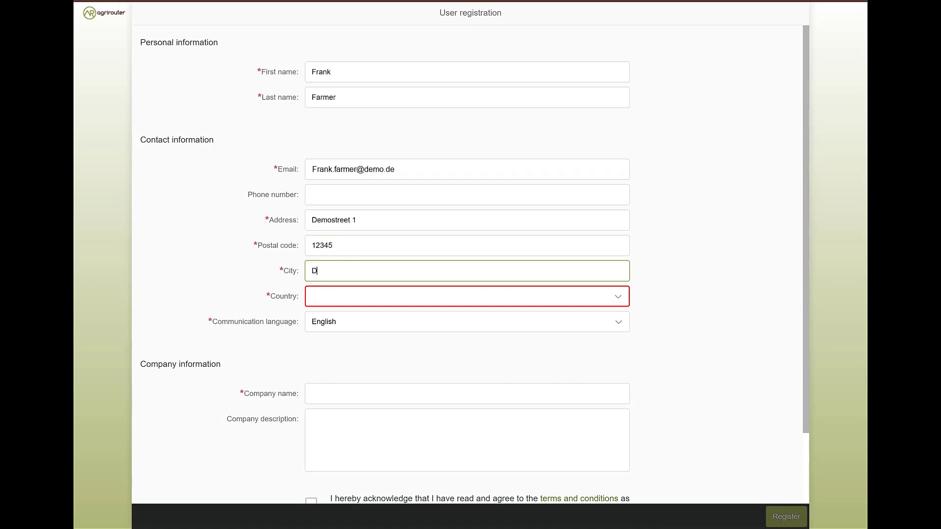
pyautogui.write('emocity')
pyautogui.press('Tab')
pyautogui.press('Return')
# Enter 'Demo company' as company name, accept the terms and tick the reCAPTCHA.
pyautogui.press('Tab')
pyautogui.write('Demo company')
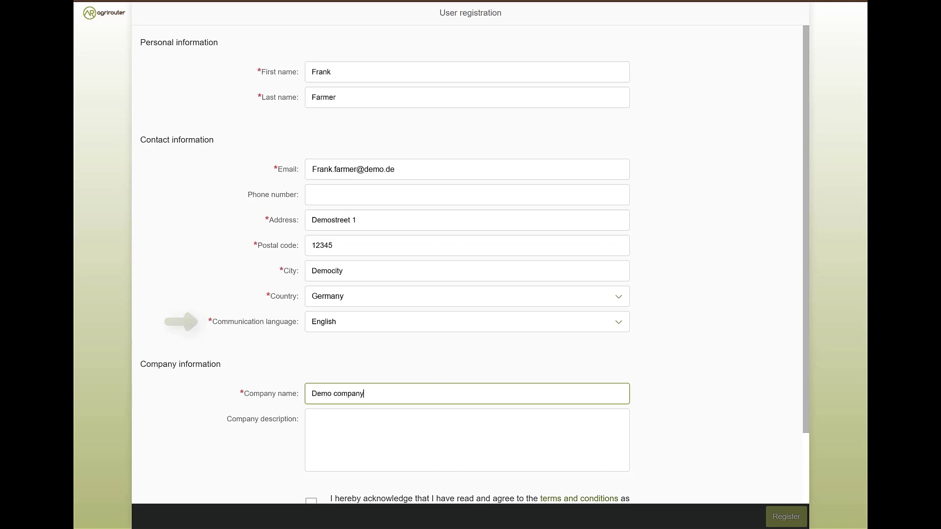
pyautogui.press('Tab')
pyautogui.press('Tab')
pyautogui.press('space')
pyautogui.press('Tab')
pyautogui.press('Tab')
pyautogui.press('Tab')
pyautogui.press('space')
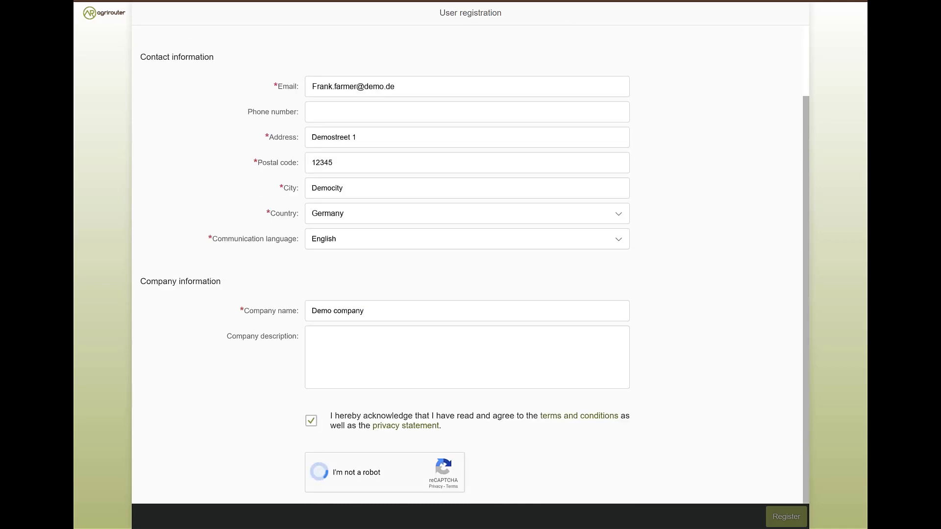
# Submit the registration and follow the welcome email's ACTIVATE YOUR ACCOUNT link.
pyautogui.click(784, 519)
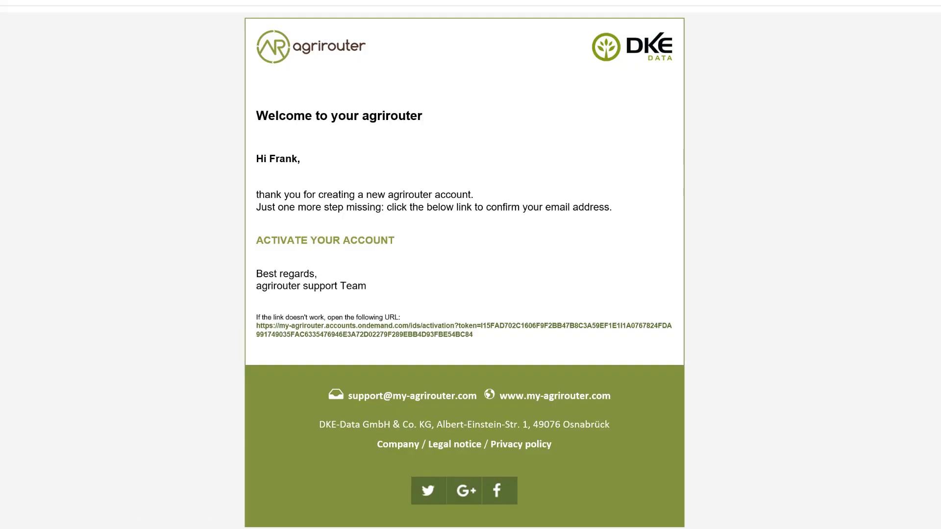
pyautogui.click(319, 241)
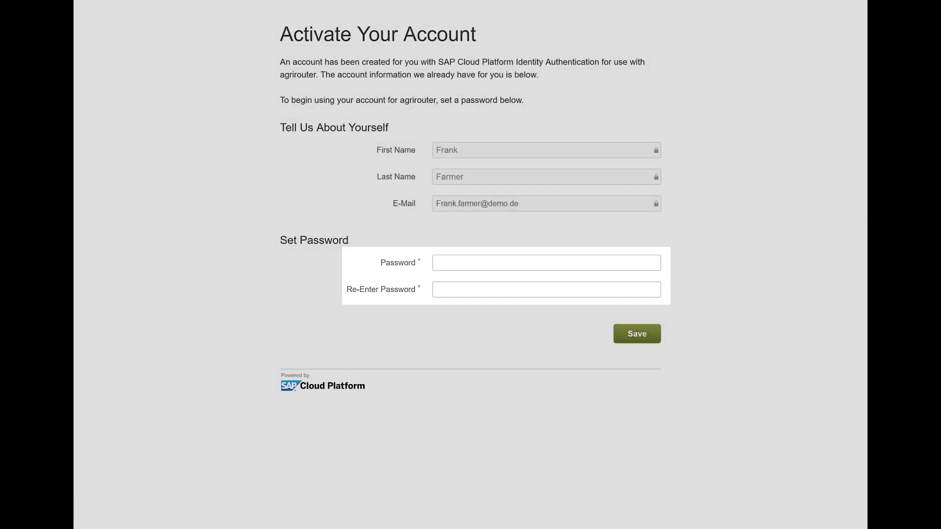
# Enter the new account password twice and save it to activate the account.
pyautogui.click(547, 263)
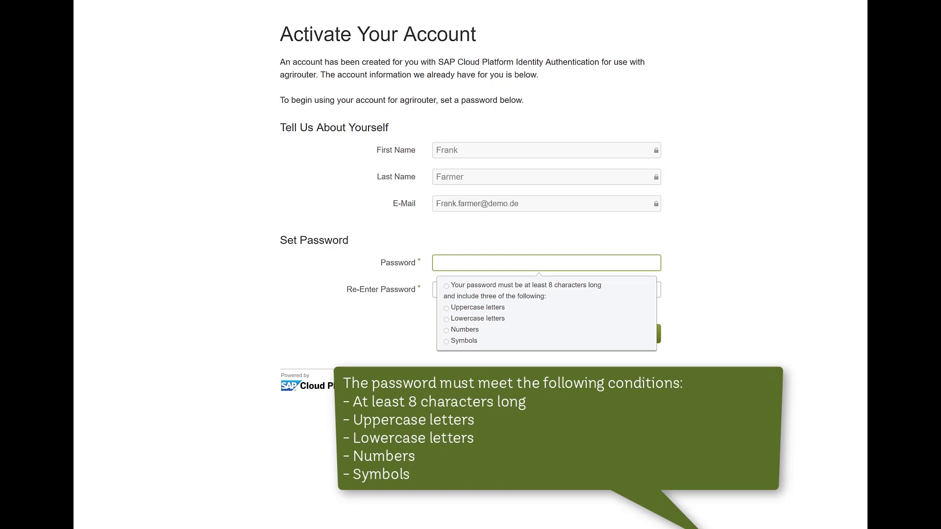
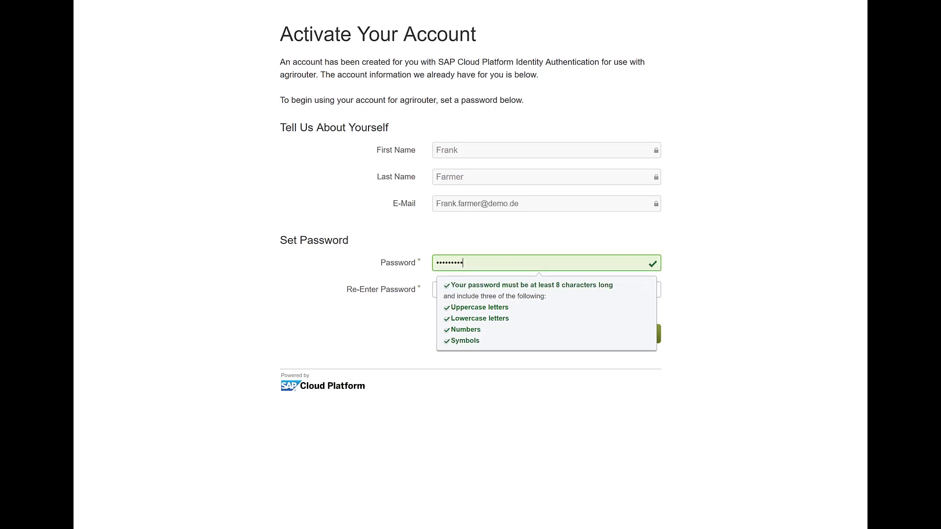
pyautogui.press('Tab')
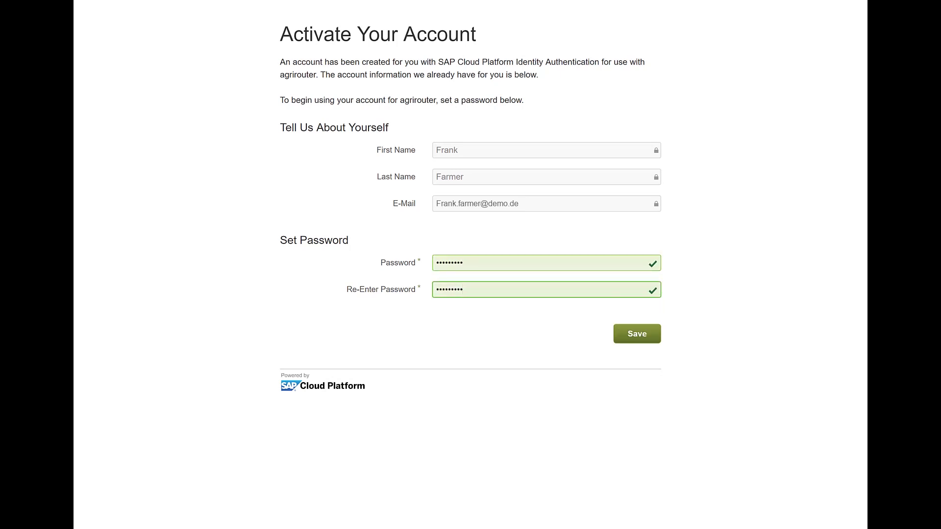
pyautogui.click(635, 333)
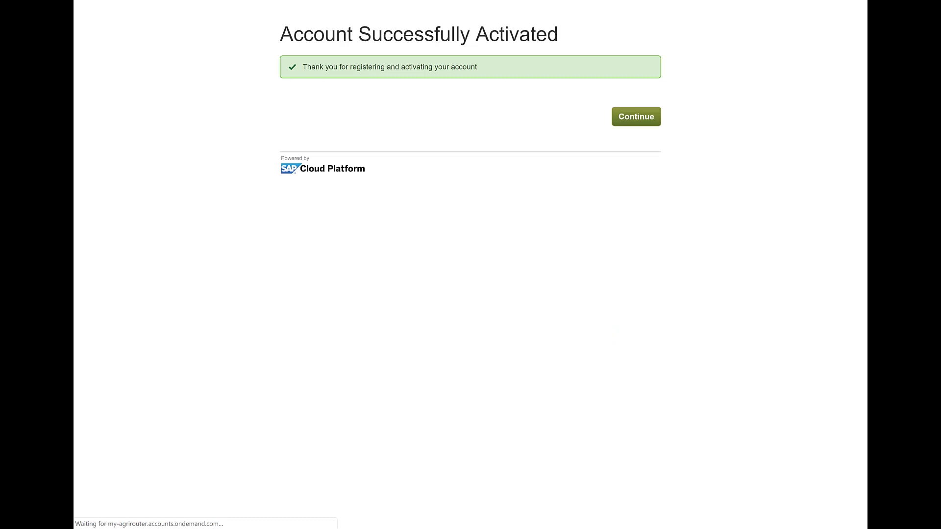
# Continue to the agrirouter home page and log on with the autofilled credentials.
pyautogui.click(635, 118)
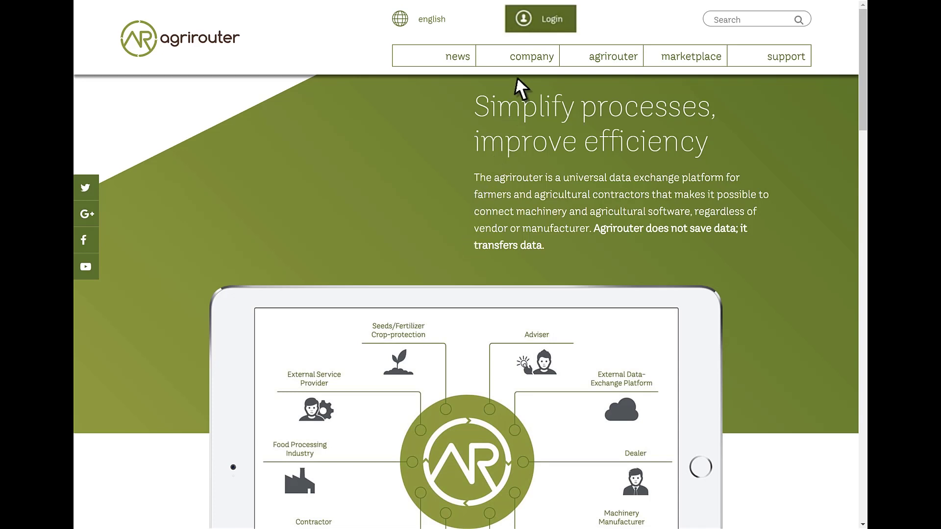
pyautogui.click(541, 20)
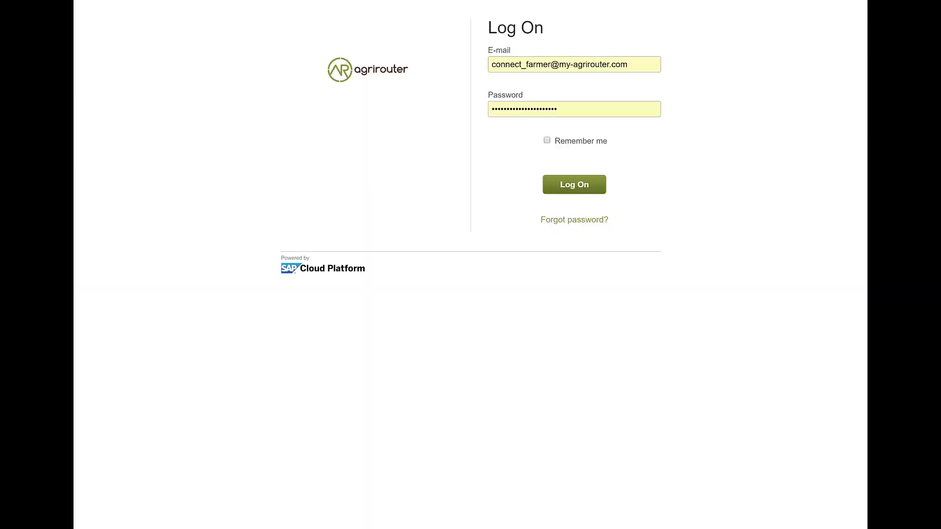
pyautogui.click(558, 181)
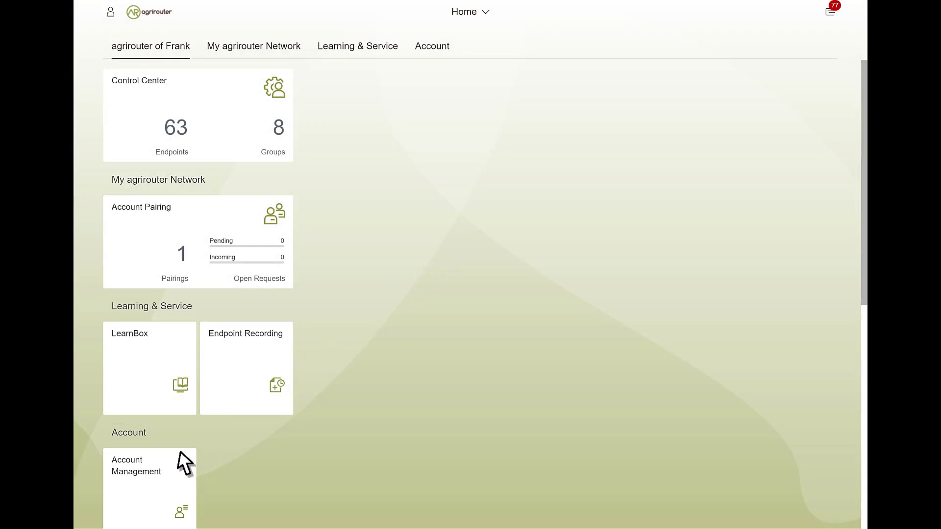
pyautogui.click(179, 456)
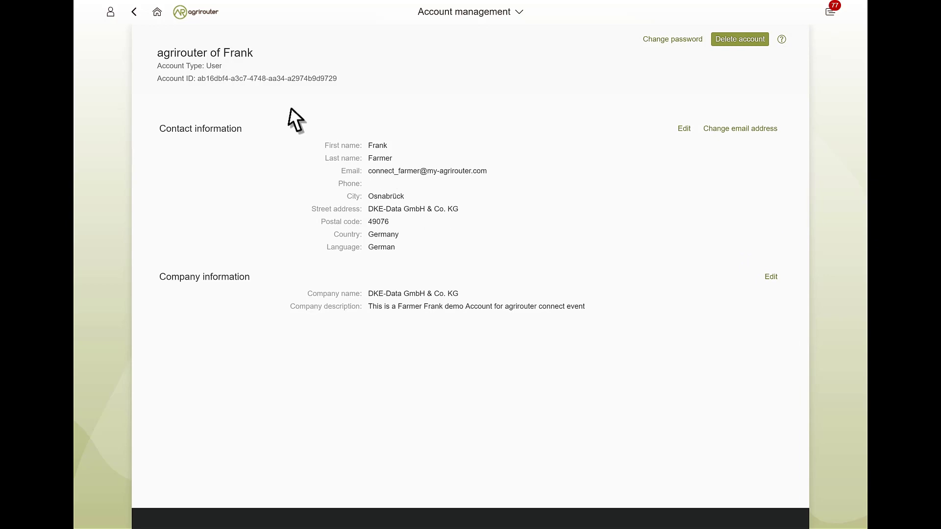
pyautogui.click(156, 11)
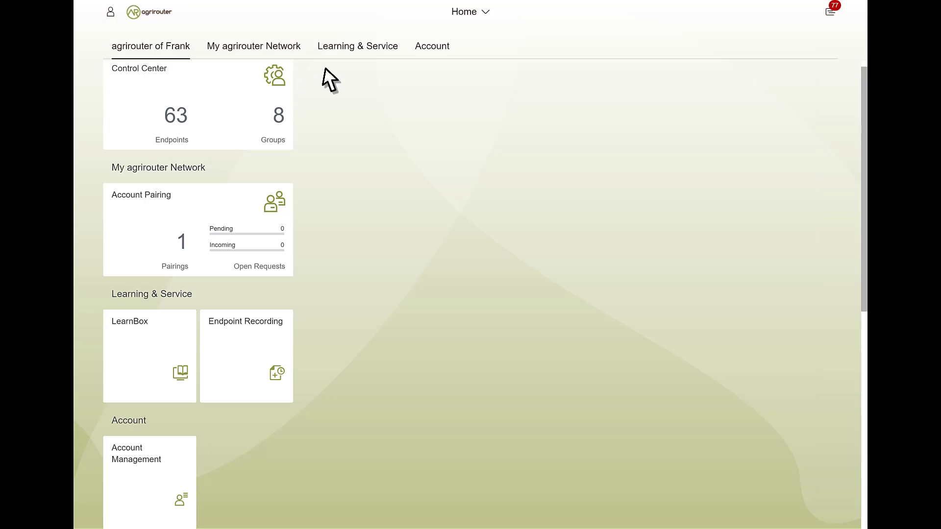
# Check the notifications list, then open Settings from the user account panel.
pyautogui.click(830, 12)
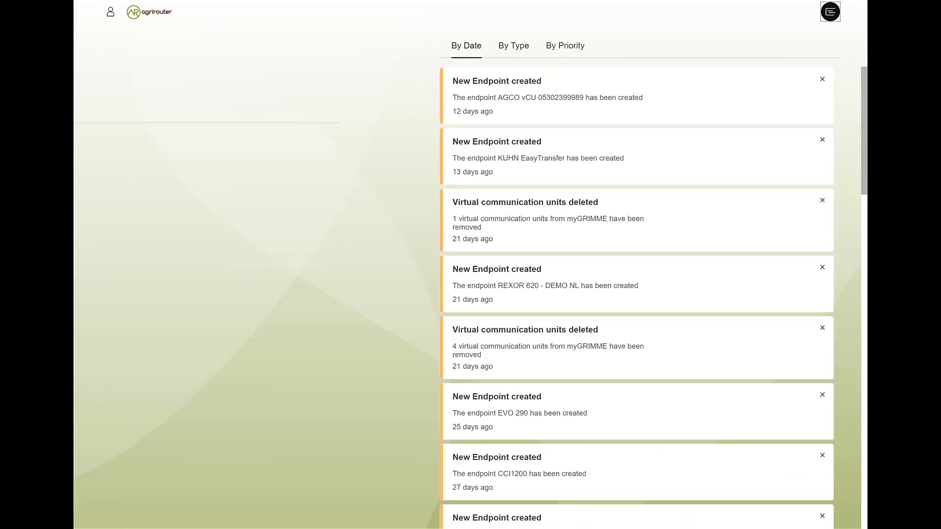
pyautogui.click(830, 12)
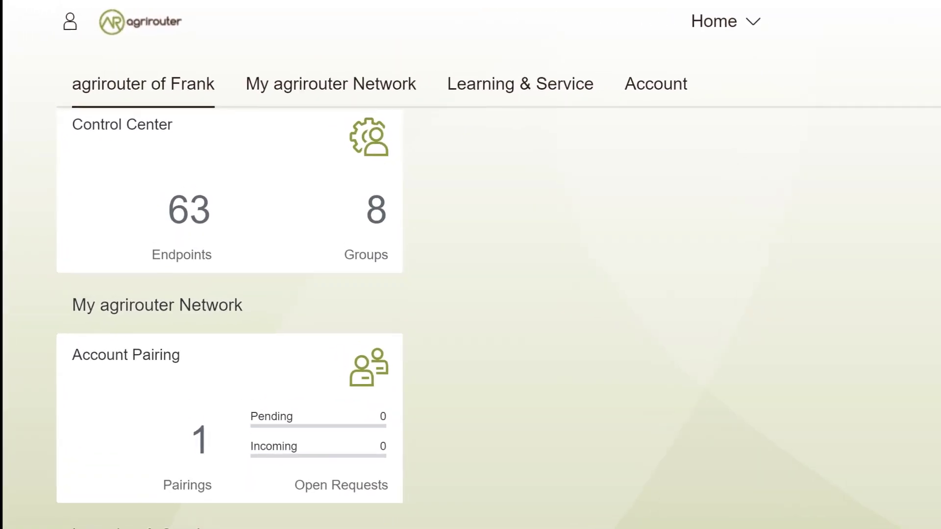
pyautogui.click(99, 14)
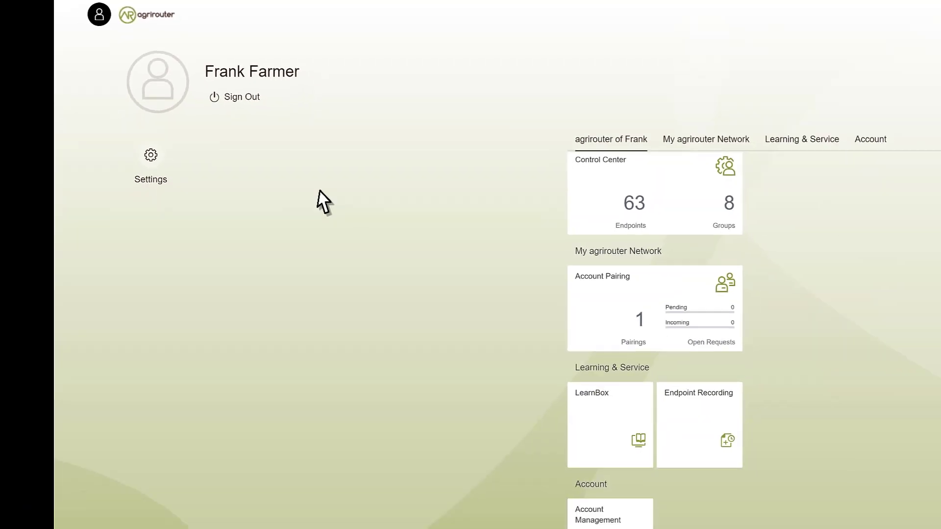
pyautogui.press('Return')
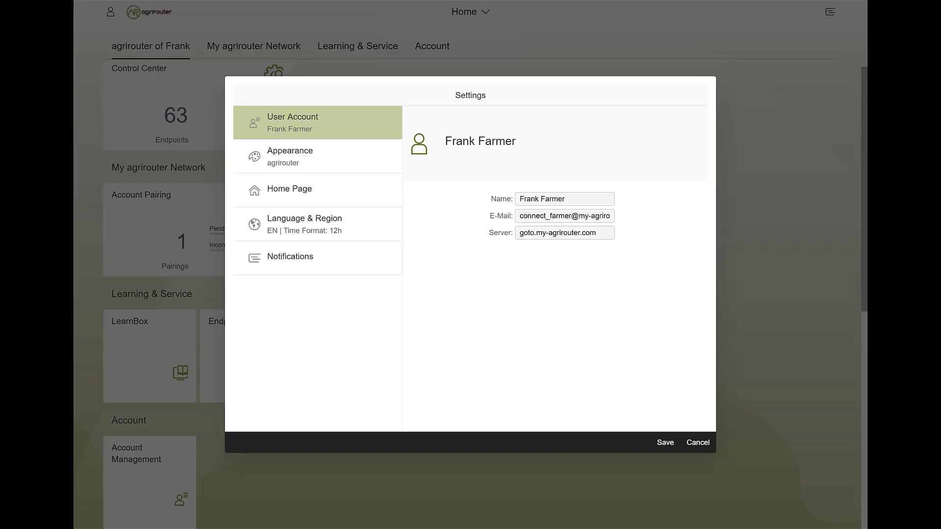
# Review the Appearance, Home Page and Notifications settings, then save them.
pyautogui.click(278, 157)
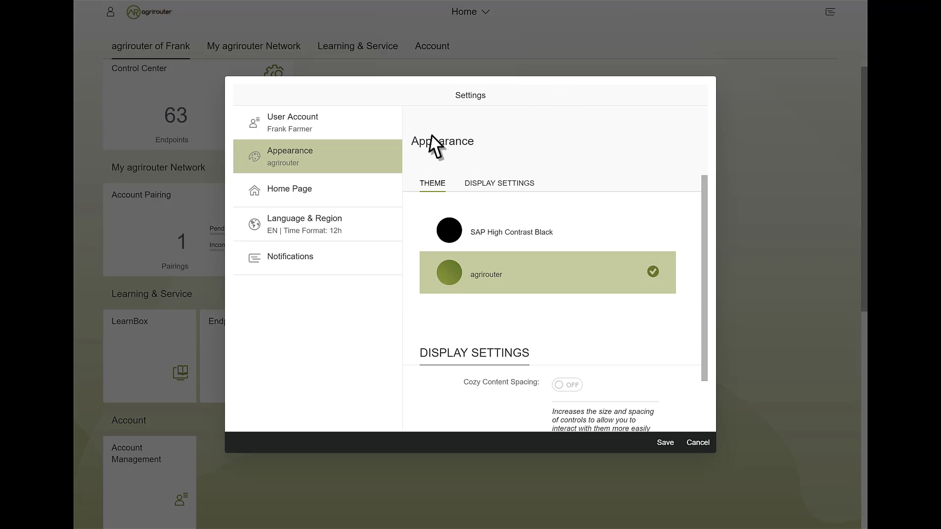
pyautogui.click(286, 194)
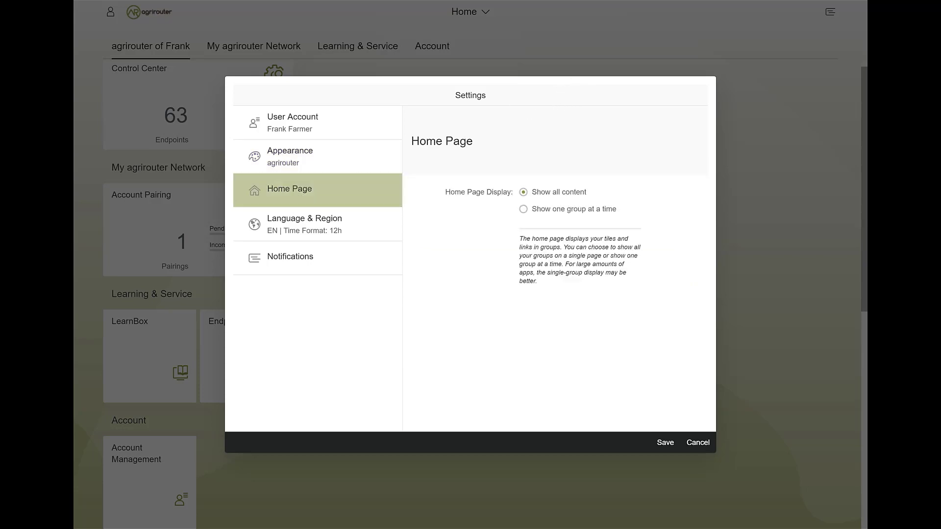
pyautogui.click(288, 260)
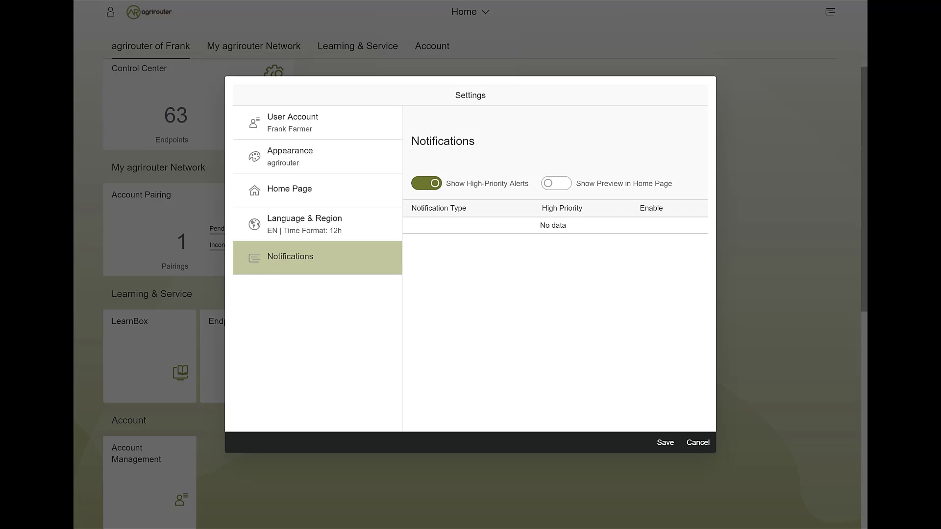
pyautogui.click(663, 443)
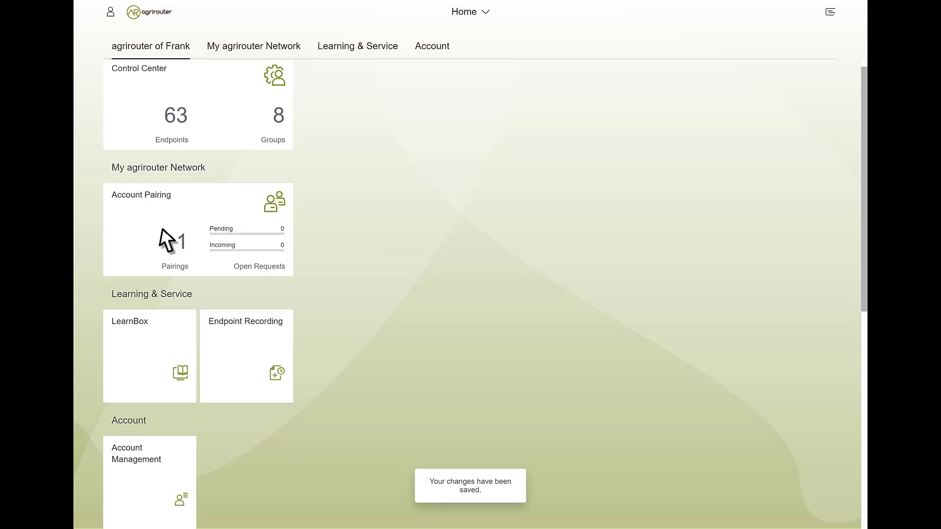
# Open the Account Pairing tile from the Home dashboard.
pyautogui.click(161, 231)
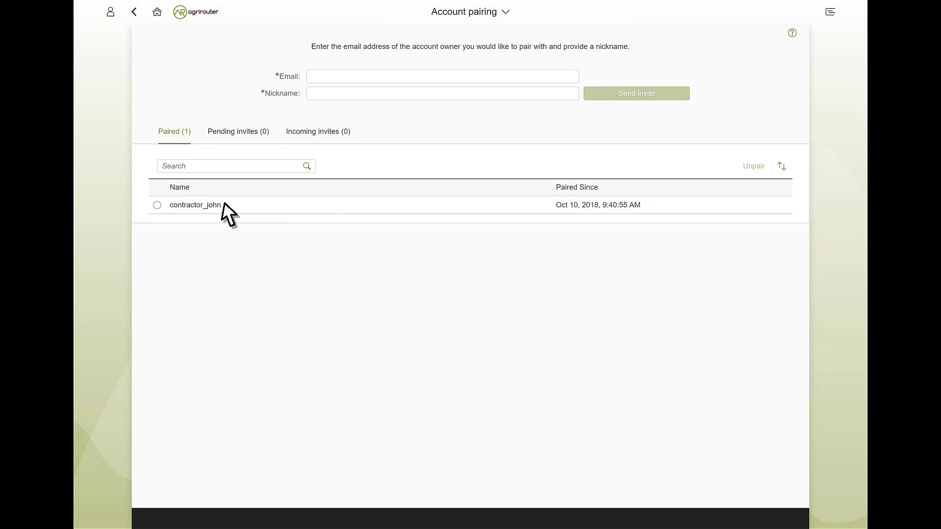
# Send a pairing invite to the contractor's e-mail with a nickname, then check Pending invites.
pyautogui.click(222, 204)
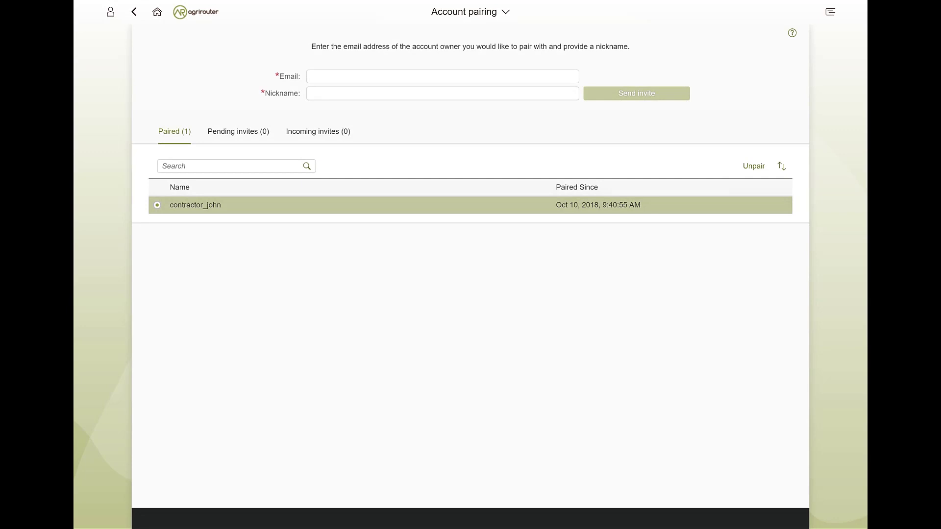
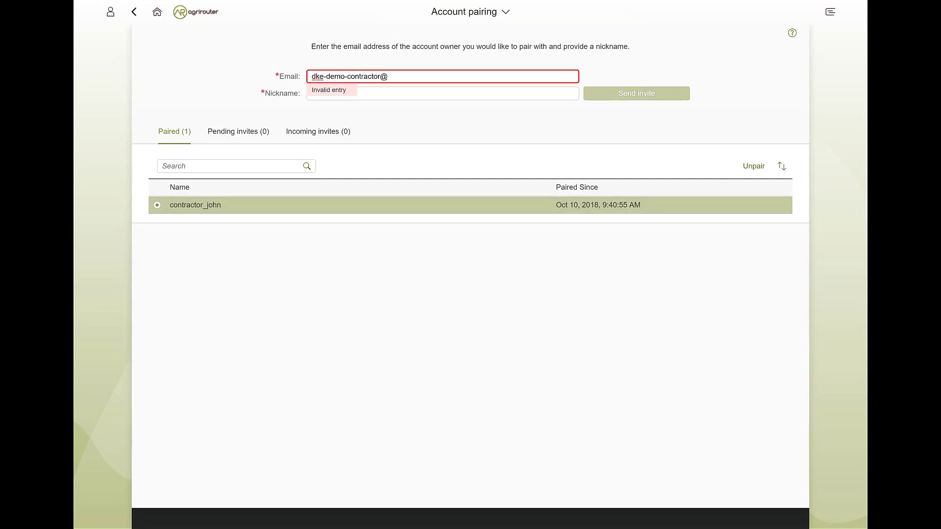
pyautogui.press('Tab')
pyautogui.write('Michael')
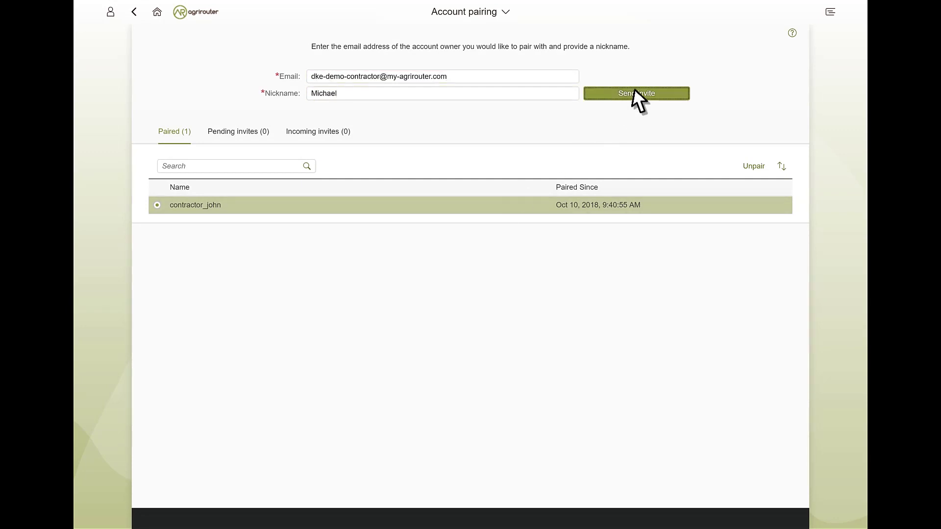
pyautogui.click(635, 94)
pyautogui.click(235, 133)
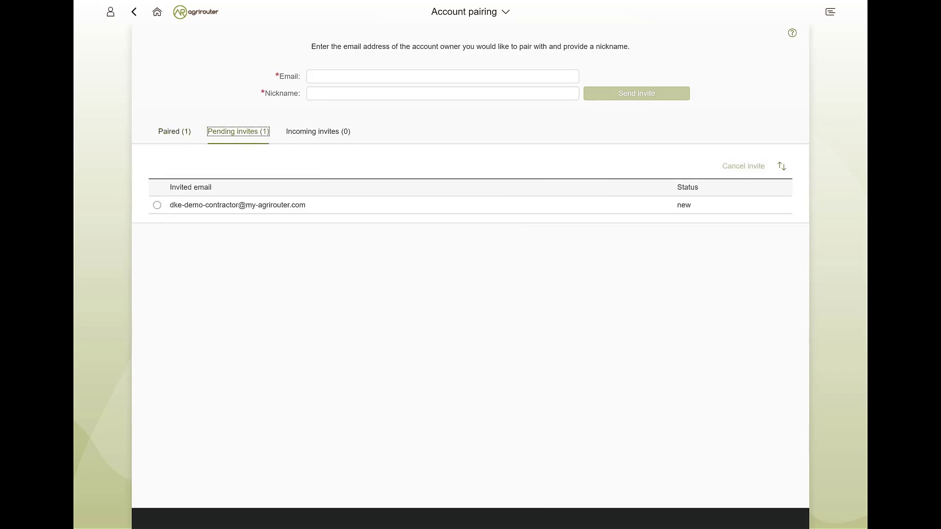
pyautogui.click(330, 208)
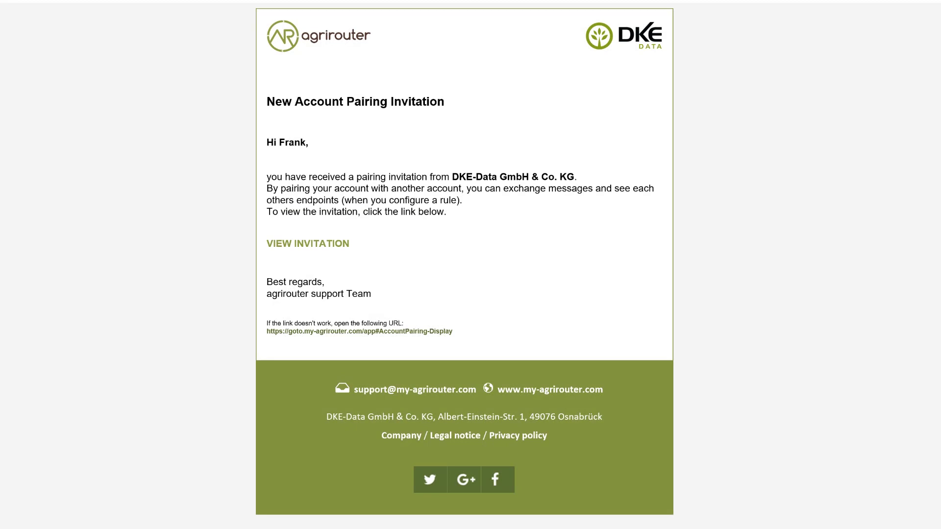
# Follow the e-mail's VIEW INVITATION link to agrirouter's Incoming invites tab.
pyautogui.click(305, 243)
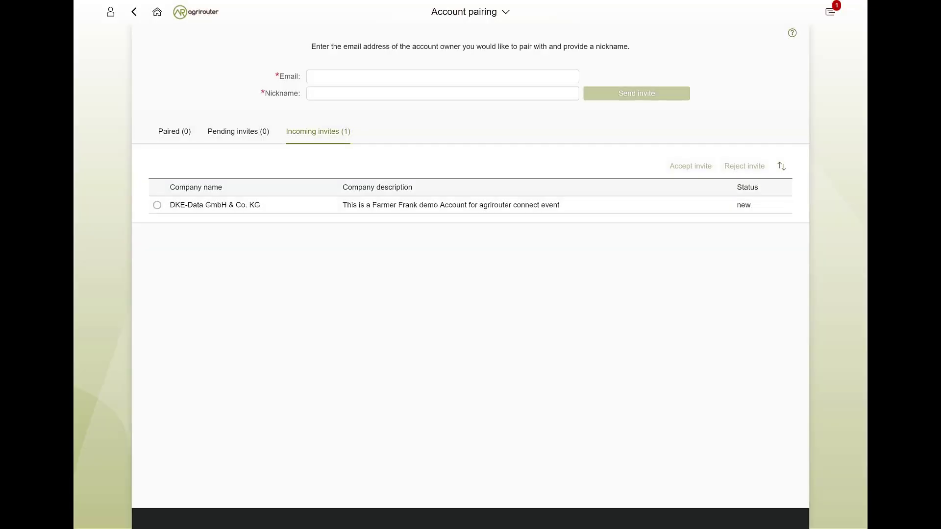